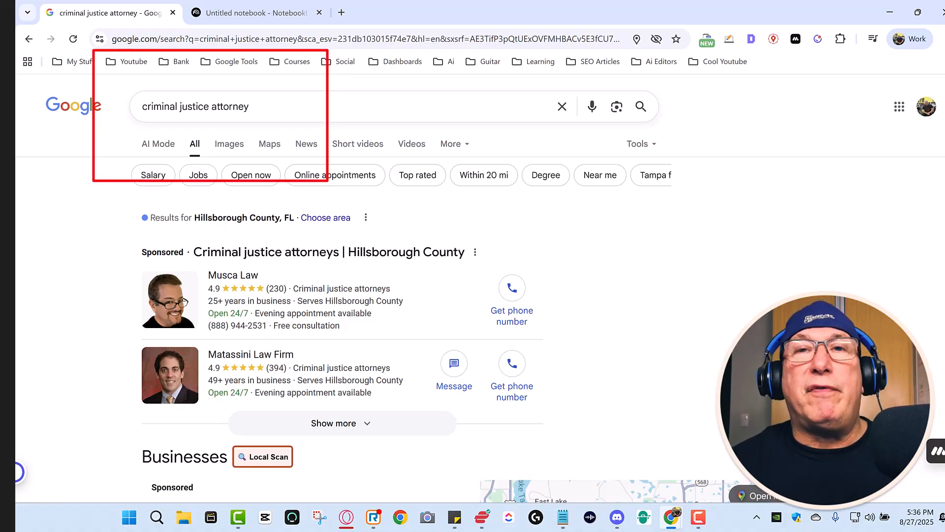
# - Examine the sponsored attorneys and local business listings in the search results for criminal justice attorney
pyautogui.scroll(-4, 480, 291)
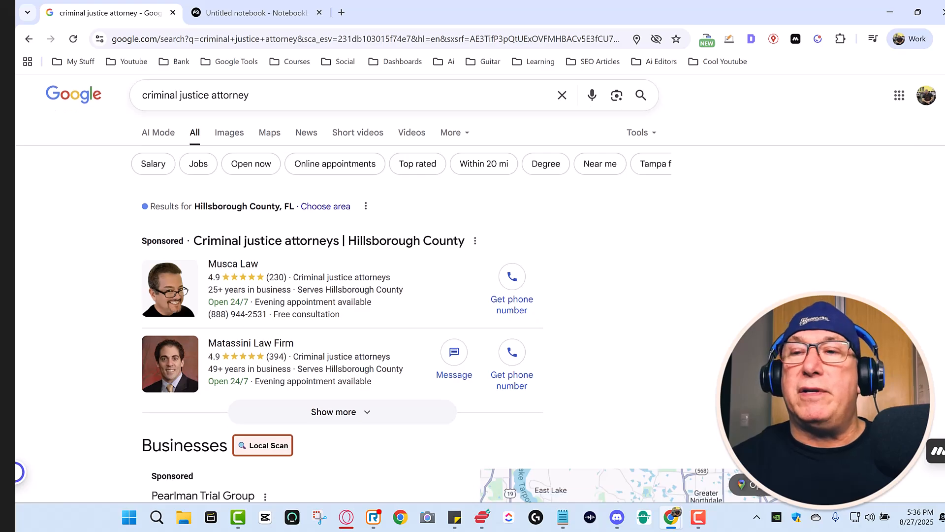
pyautogui.scroll(-4, 480, 290)
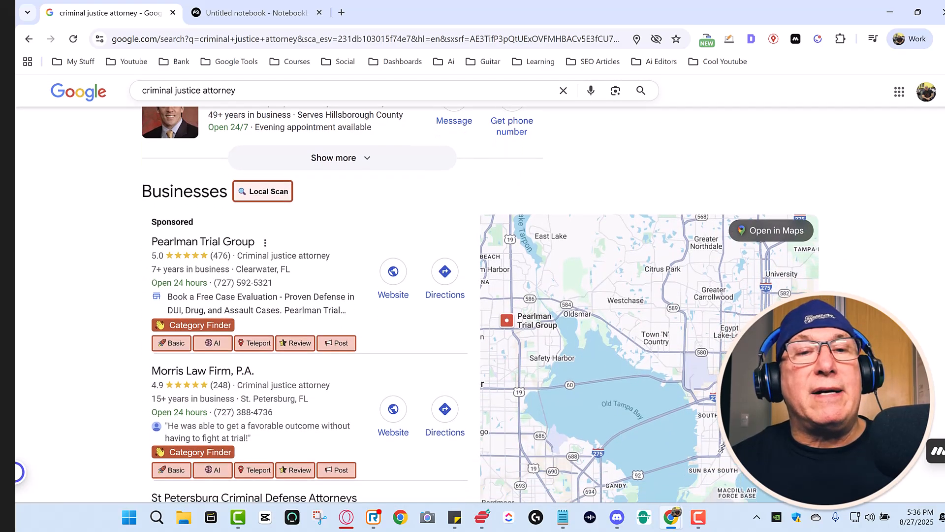
pyautogui.scroll(-2, 480, 290)
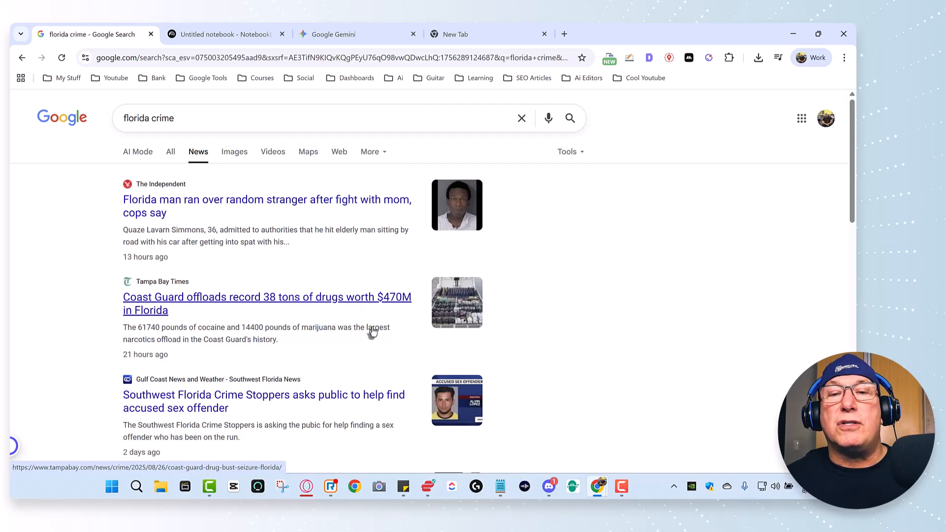
# - Open the Tampa Bay Times article about the Coast Guard's 38-ton drug offload and dismiss its subscription offer
pyautogui.click(365, 303)
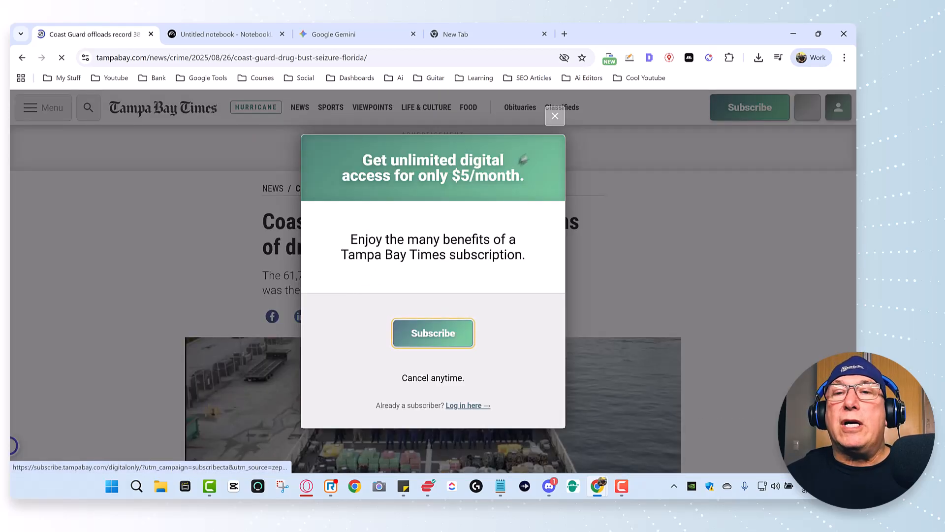
pyautogui.click(557, 119)
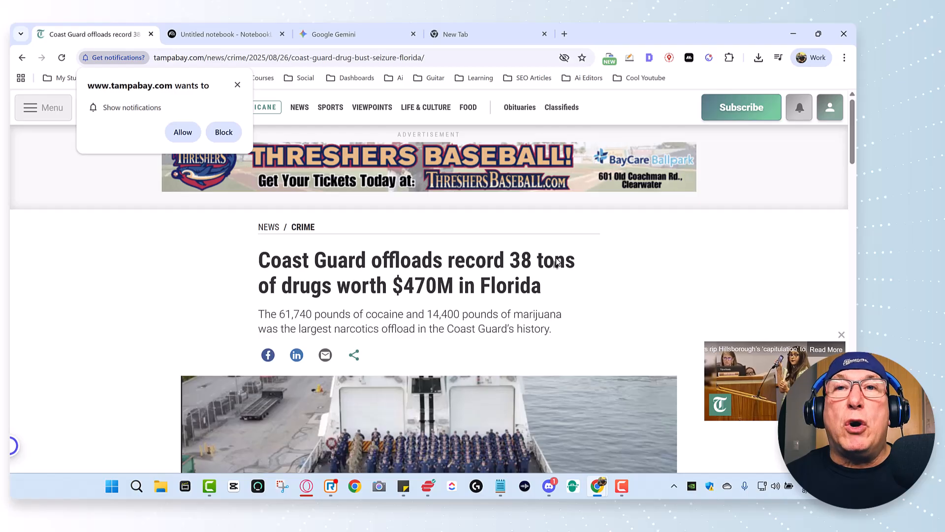
# - In the untitled NotebookLM notebook, add the Tampa Bay Times Coast Guard drug seizure article as a website source
pyautogui.click(487, 34)
pyautogui.click(229, 35)
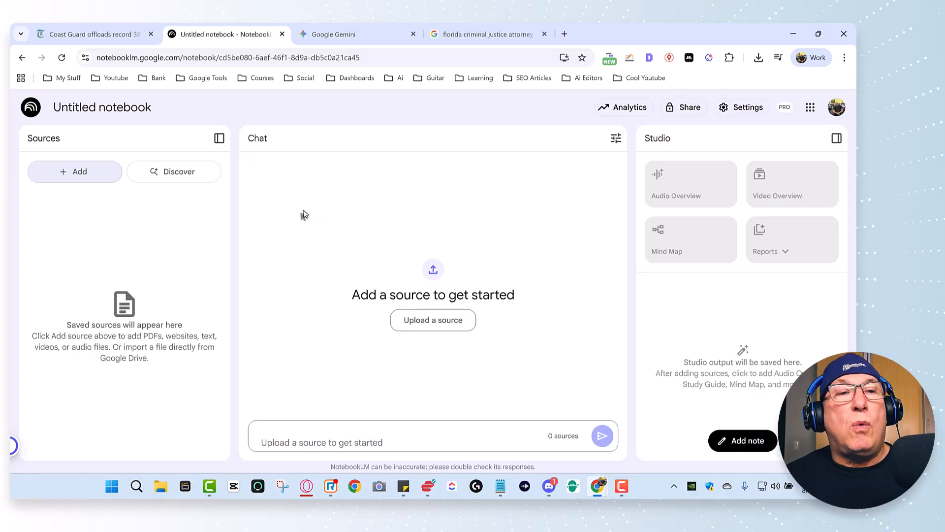
pyautogui.click(95, 178)
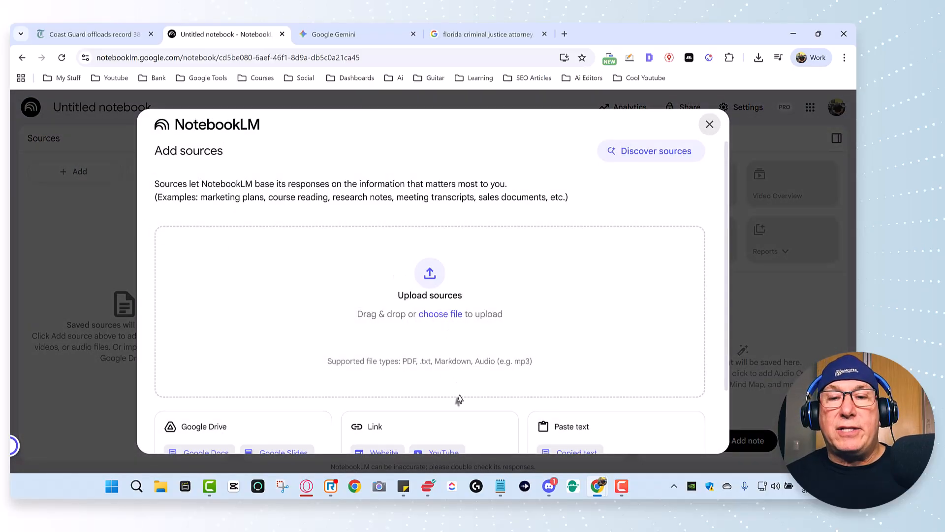
pyautogui.scroll(-2, 492, 339)
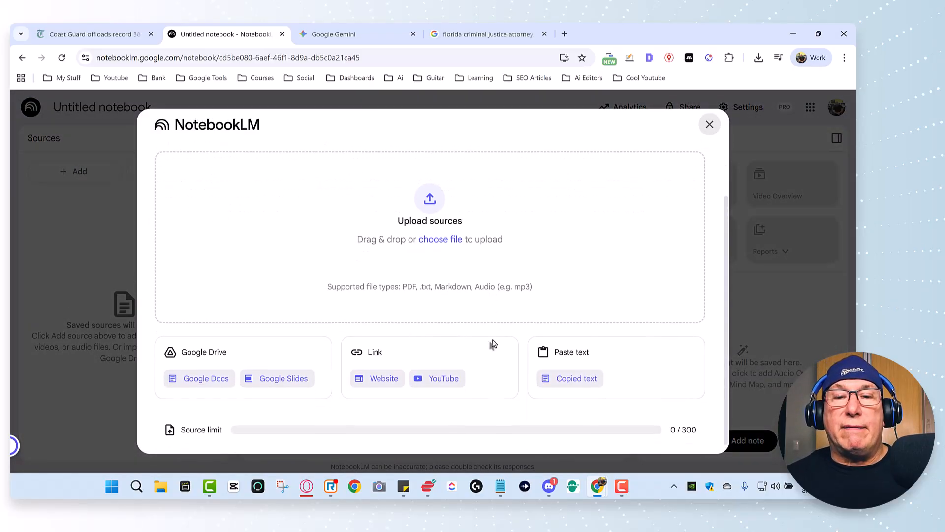
pyautogui.click(379, 377)
pyautogui.click(293, 237)
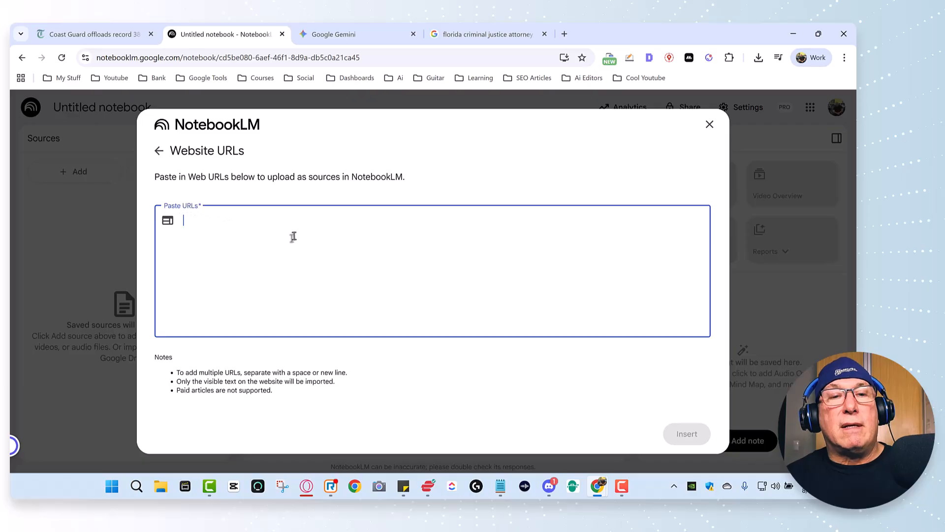
pyautogui.write('https://www.tampabay.com/news/crime/2025/08/26/coast-guard-drug-bust-seizure-florida/')
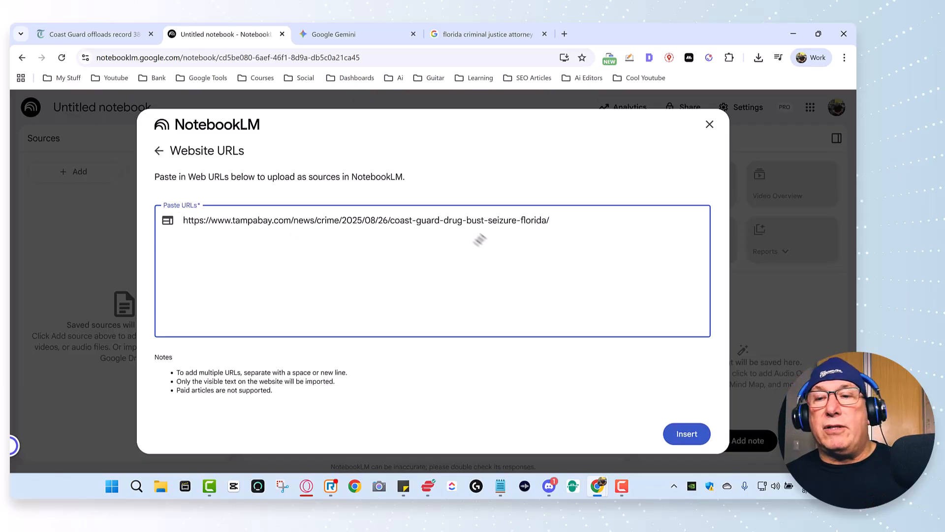
pyautogui.click(692, 438)
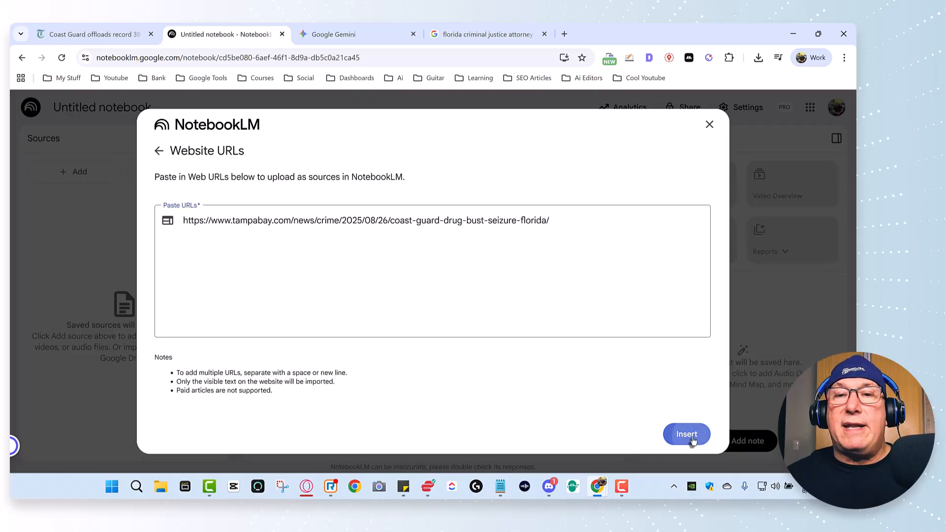
# - Open the Hornsby Law Firm website from the business listings in the florida criminal justice attorney search results
pyautogui.click(499, 35)
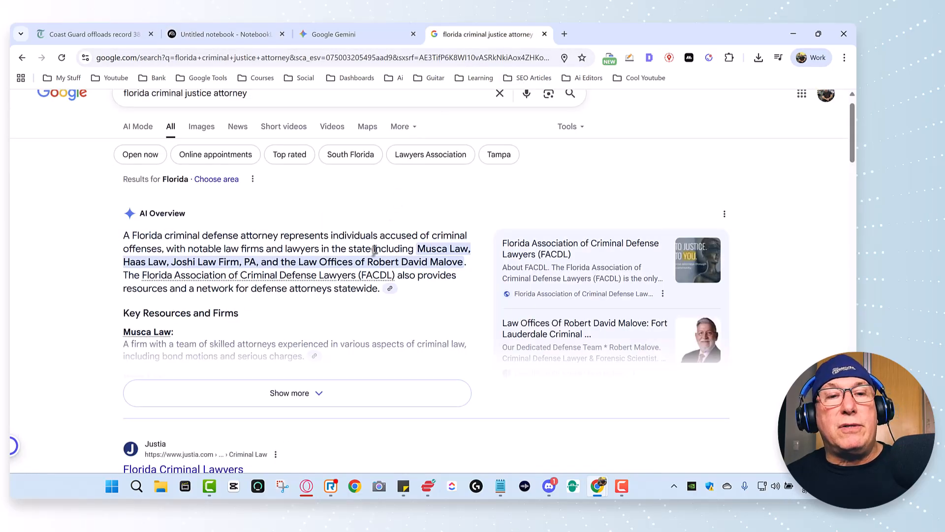
pyautogui.scroll(-2, 330, 273)
pyautogui.scroll(-8, 330, 274)
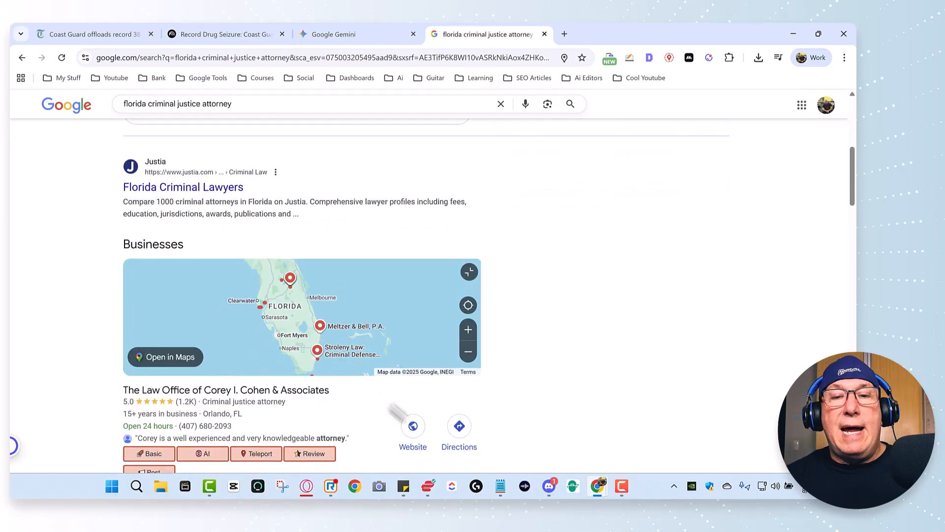
pyautogui.scroll(-5, 429, 454)
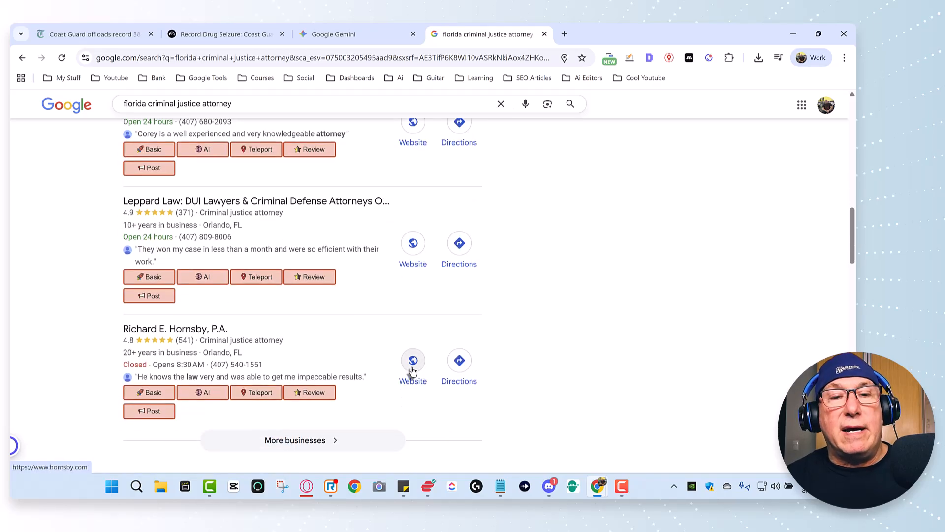
pyautogui.click(412, 370)
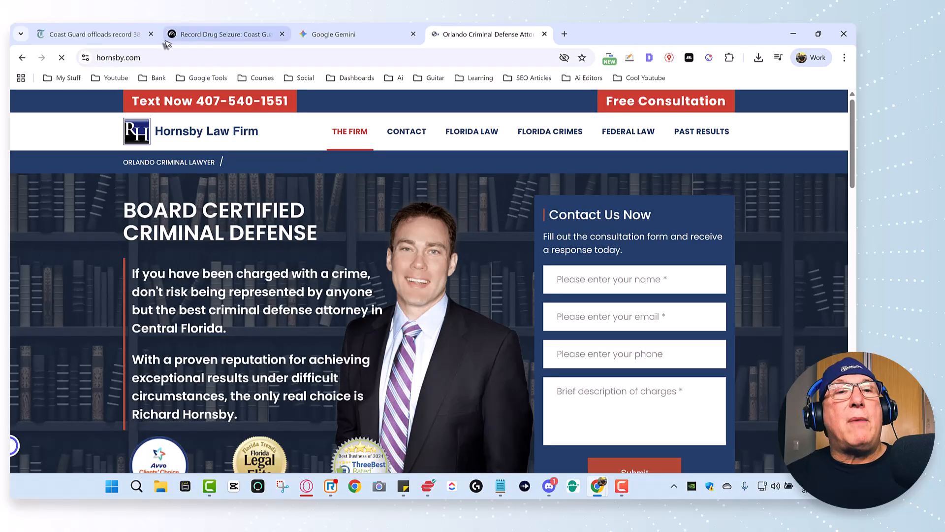
# - Copy the web address of the Hornsby Law Firm home page
pyautogui.click(129, 59)
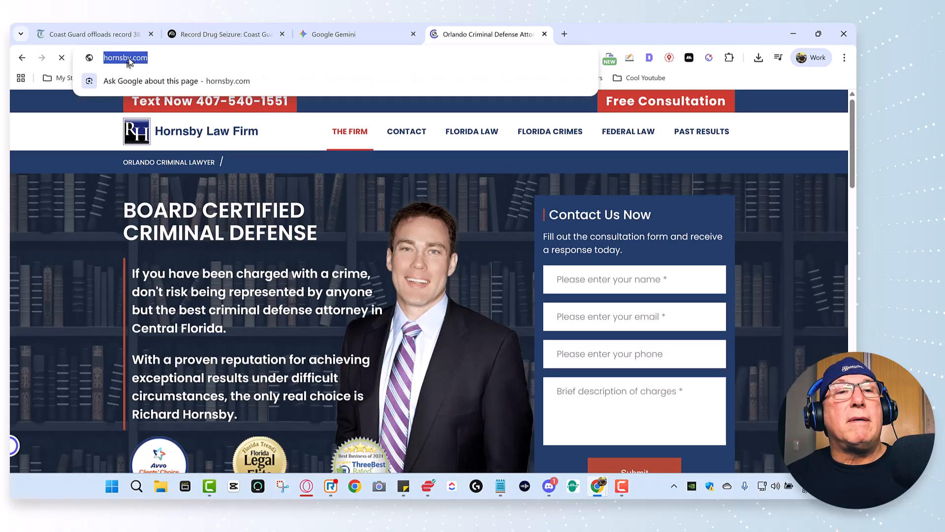
pyautogui.rightClick(129, 58)
pyautogui.click(165, 166)
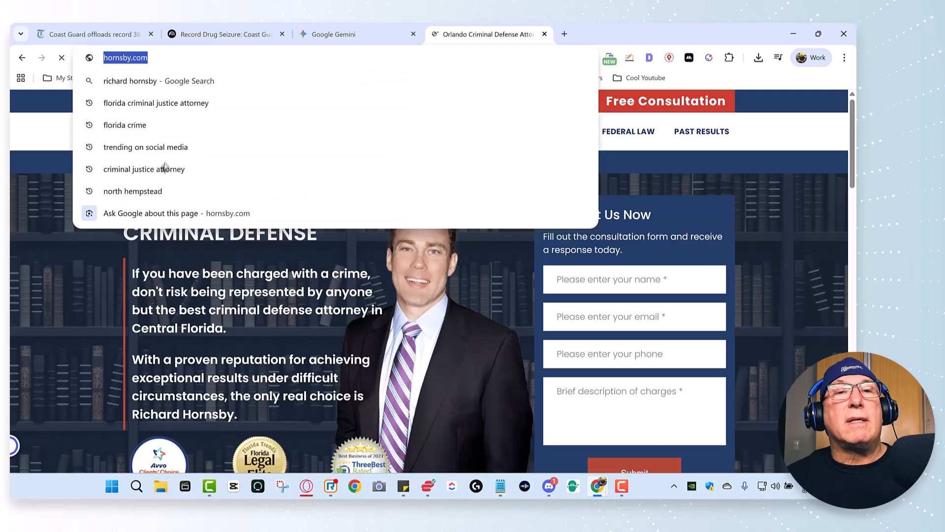
pyautogui.click(110, 39)
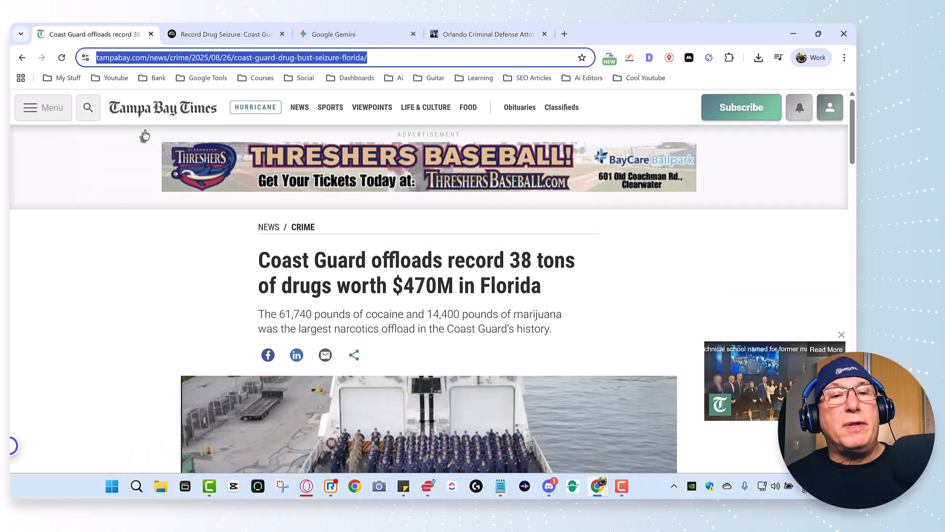
pyautogui.click(223, 37)
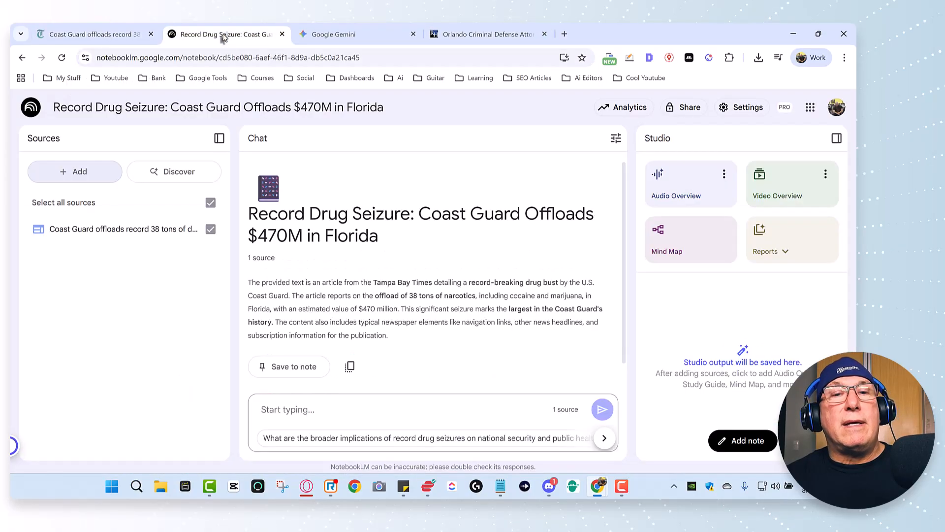
pyautogui.click(80, 173)
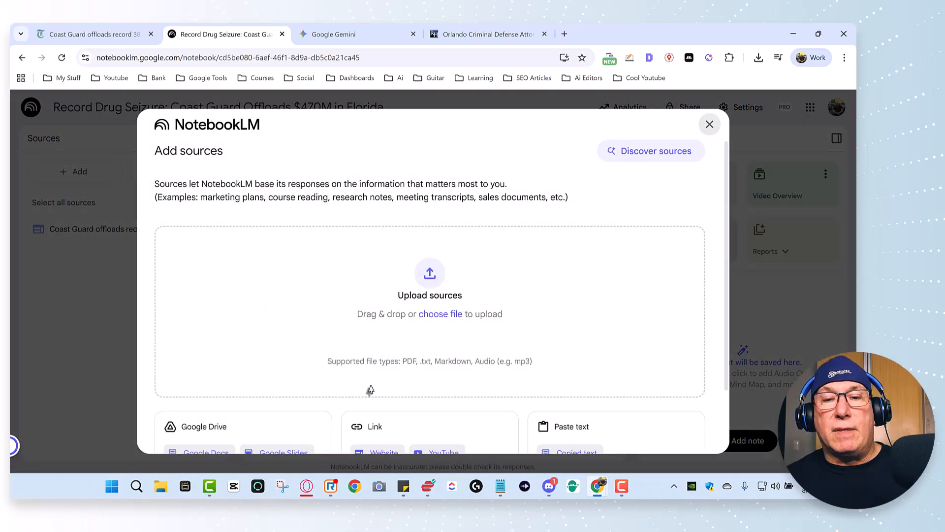
pyautogui.scroll(-2, 370, 389)
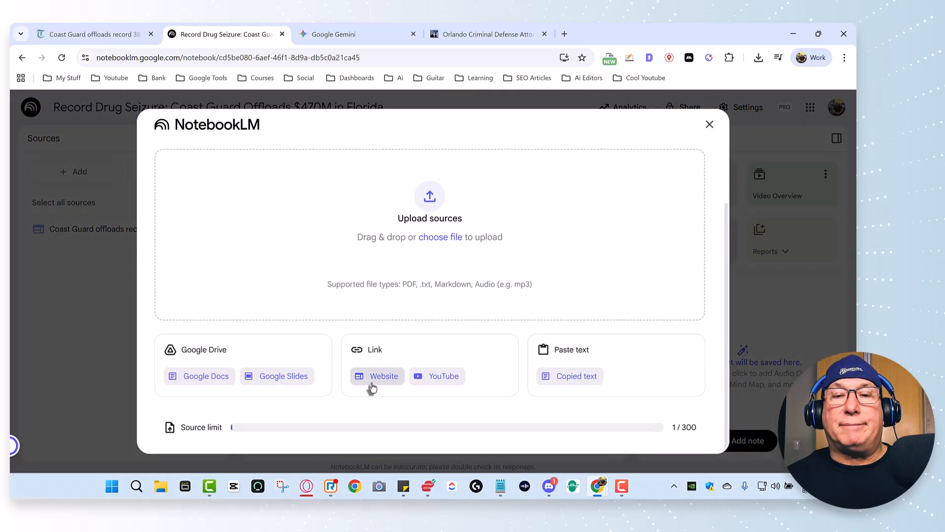
pyautogui.click(371, 376)
pyautogui.click(301, 265)
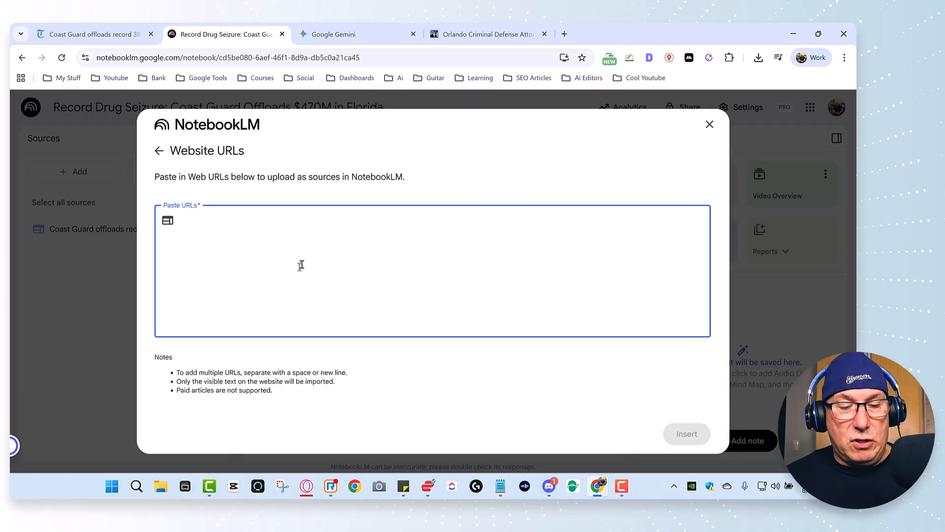
pyautogui.write('https://www.hornsby.com/')
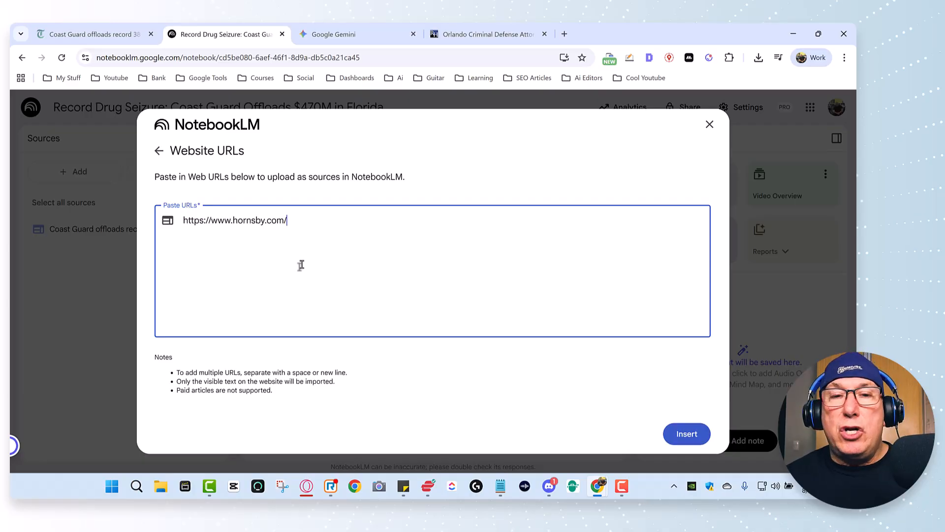
pyautogui.click(686, 435)
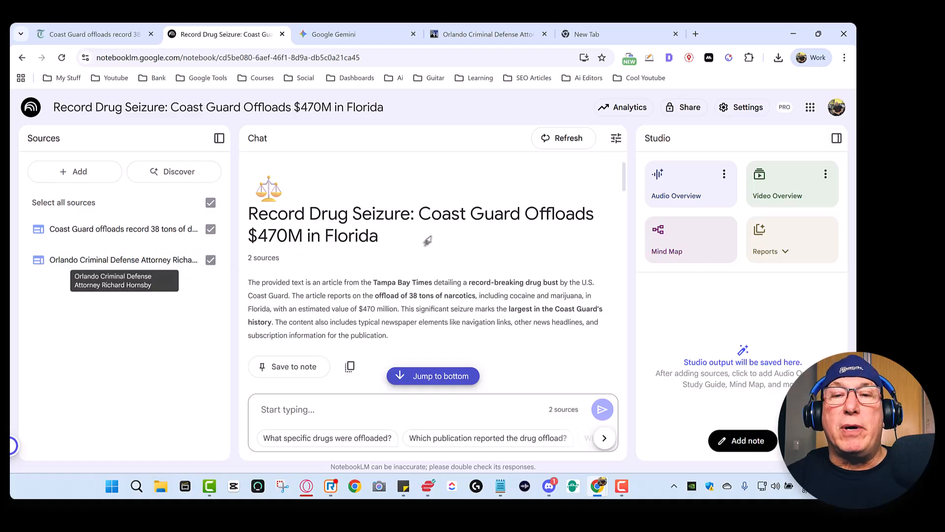
# - Review the generated social media article in the chat, from the prompt through to the attorney's closing contact details
pyautogui.moveTo(622, 183); pyautogui.dragTo(609, 291)
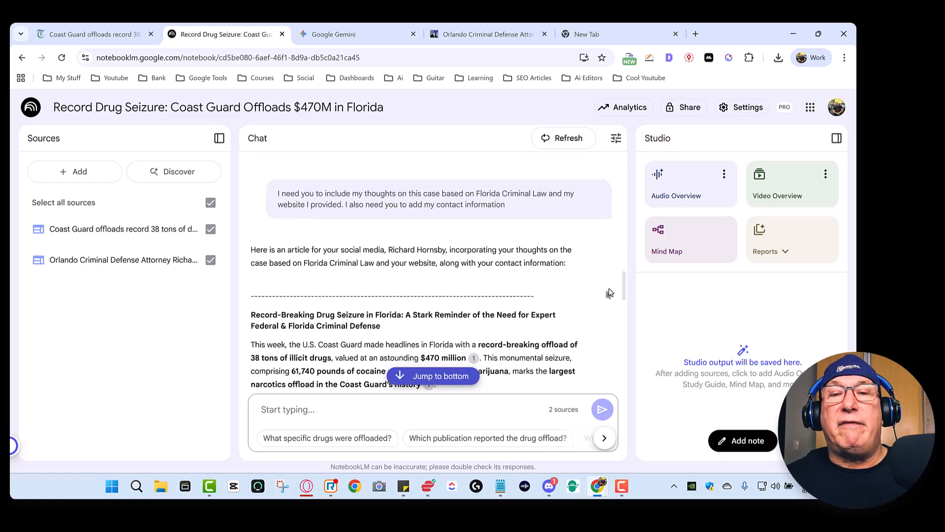
pyautogui.scroll(-2, 609, 293)
pyautogui.scroll(-3, 609, 299)
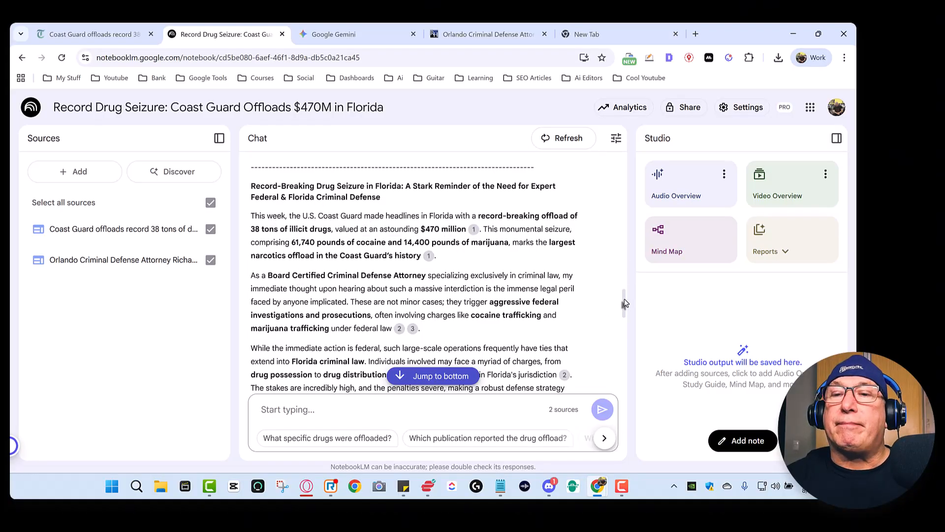
pyautogui.moveTo(623, 300); pyautogui.dragTo(623, 306)
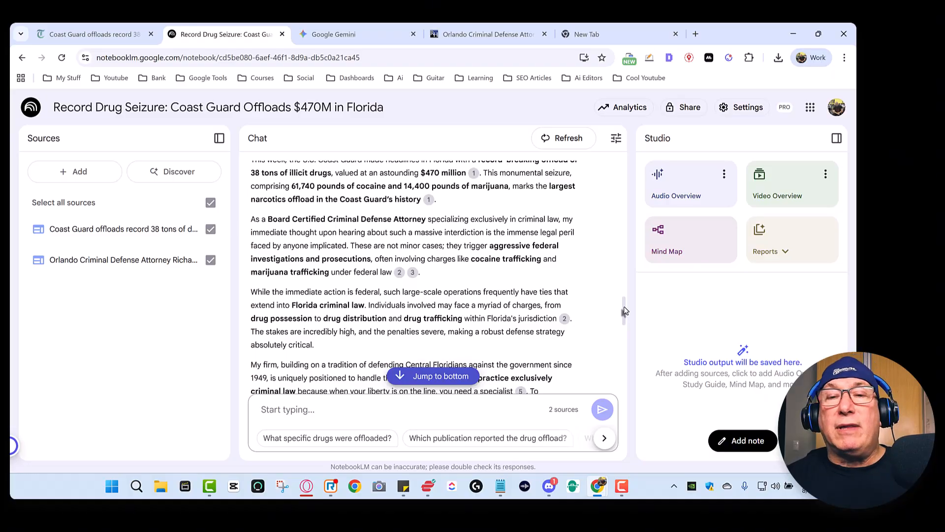
pyautogui.moveTo(624, 311); pyautogui.dragTo(624, 373)
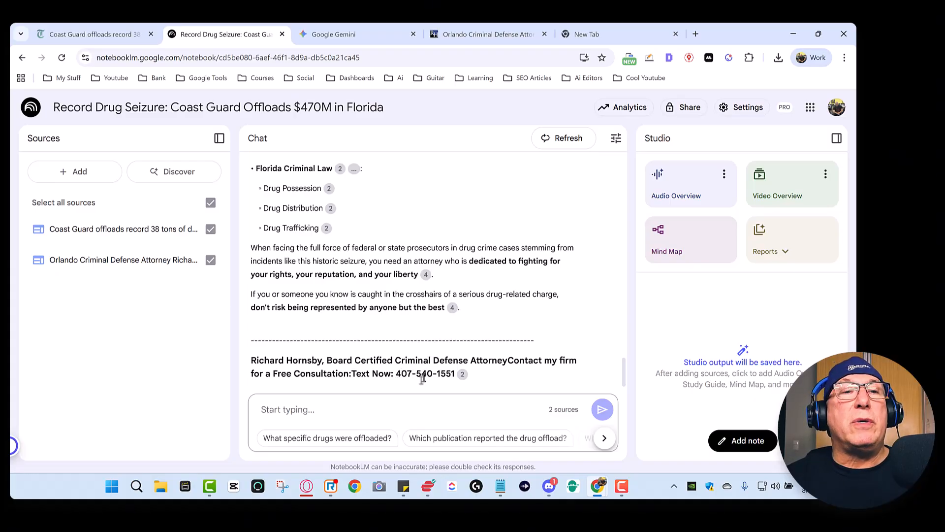
# - Look over the original Tampa Bay Times article to compare it with the generated one
pyautogui.click(113, 36)
pyautogui.scroll(-1, 481, 325)
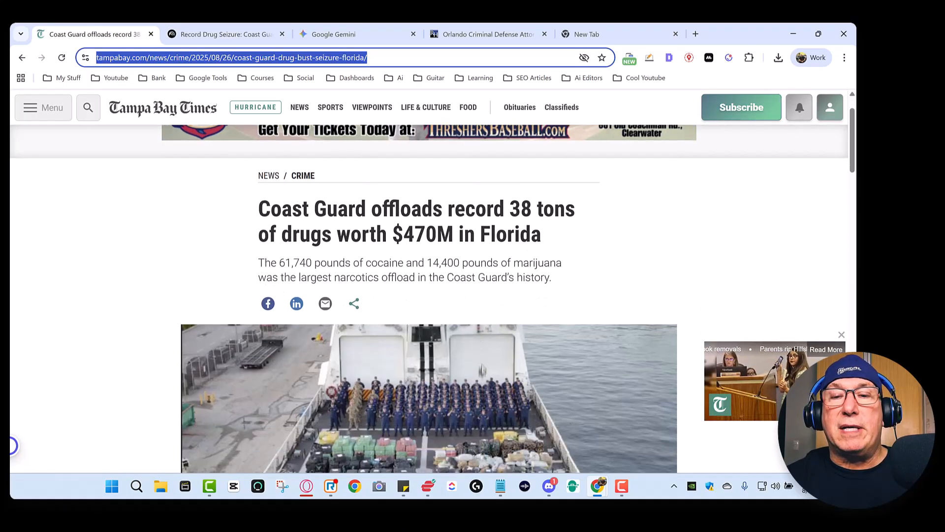
pyautogui.scroll(-2, 481, 370)
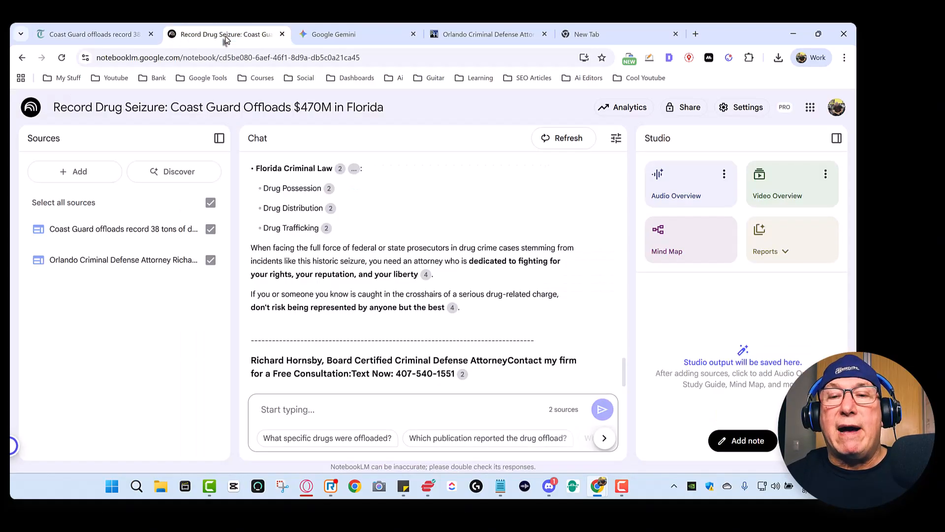
# - Go back to the notebook chat and reread the generated article's practice area lists and closing paragraphs
pyautogui.click(226, 35)
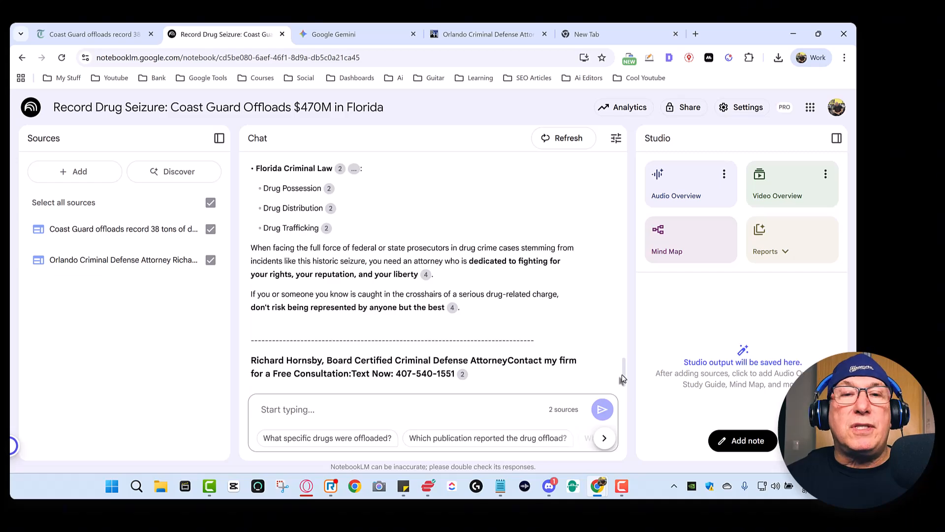
pyautogui.scroll(1, 621, 374)
pyautogui.scroll(3, 622, 364)
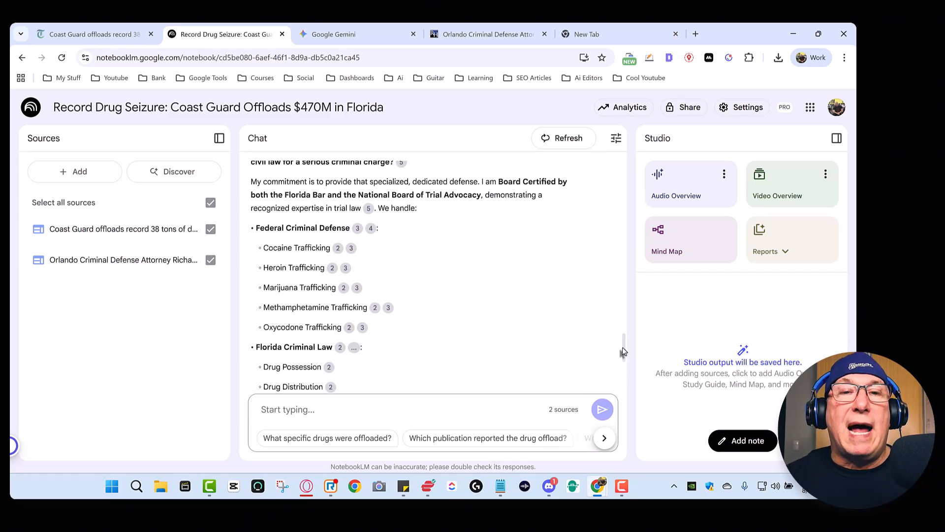
pyautogui.scroll(1, 622, 349)
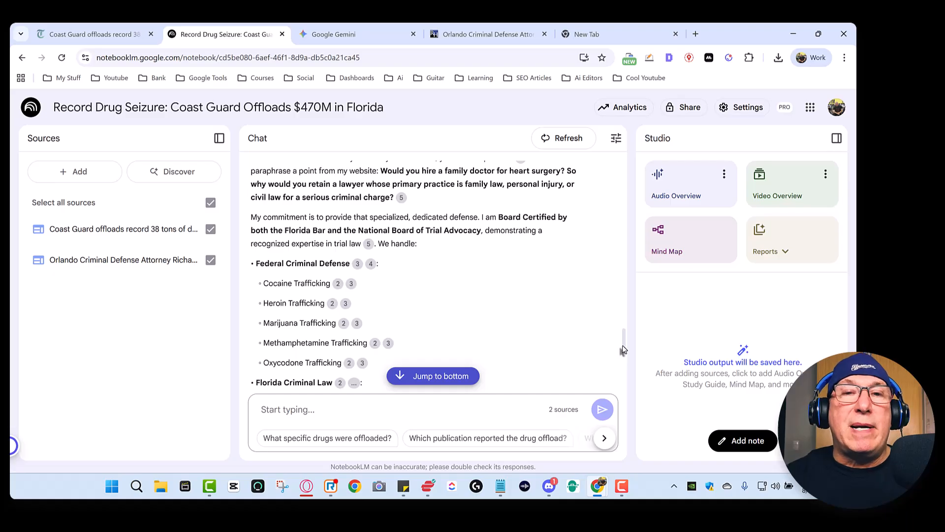
pyautogui.moveTo(622, 348); pyautogui.dragTo(624, 364)
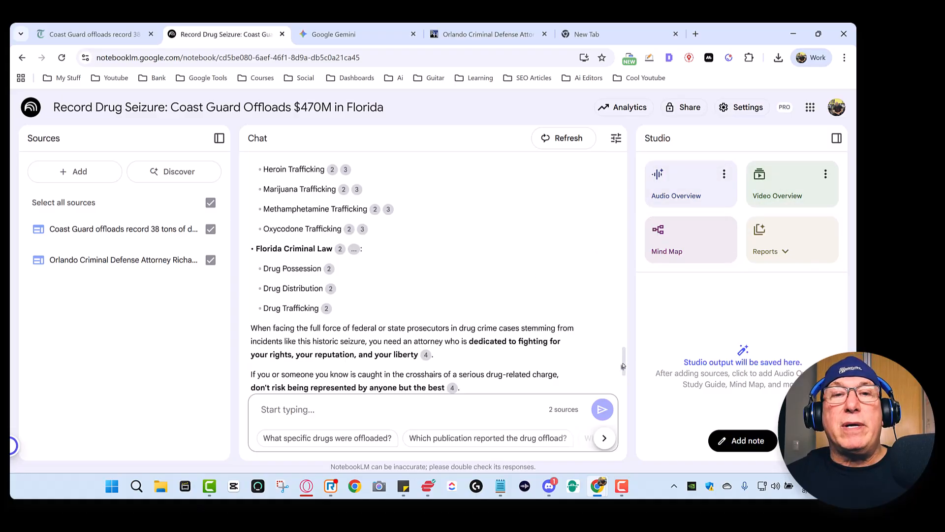
pyautogui.moveTo(623, 367); pyautogui.dragTo(622, 303)
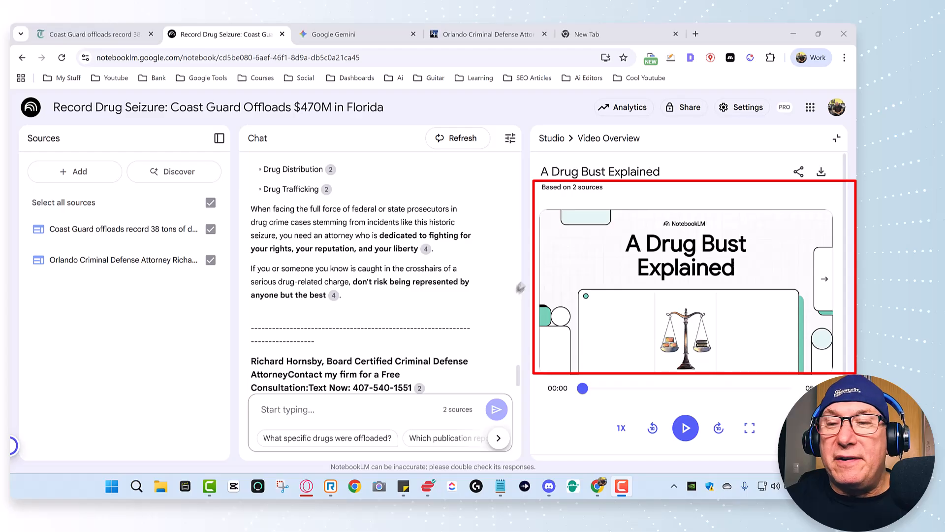
# - Play the "A Drug Bust Explained" video overview and pause it at about 0:40
pyautogui.click(685, 433)
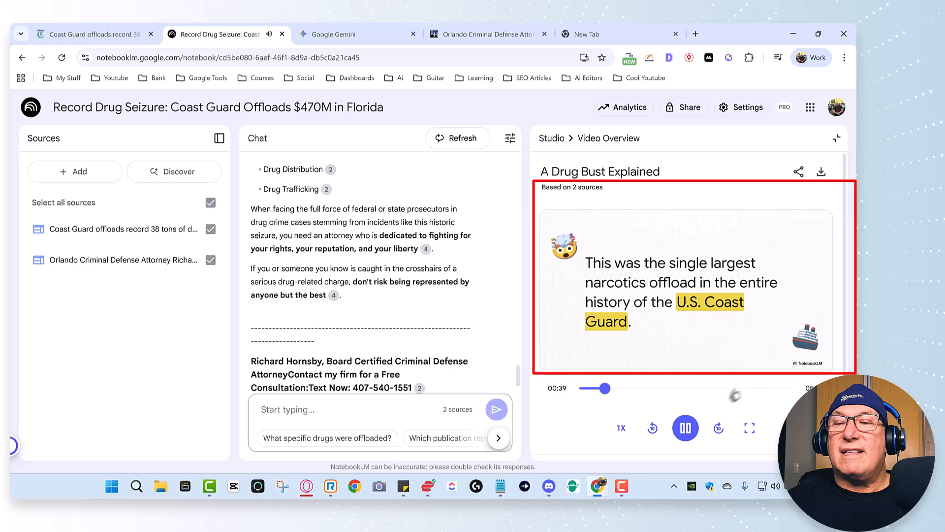
pyautogui.click(686, 428)
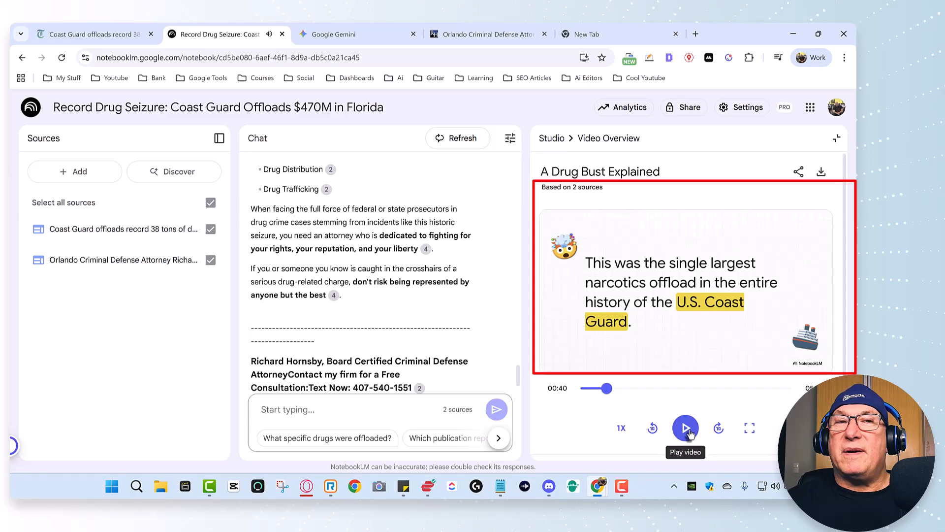